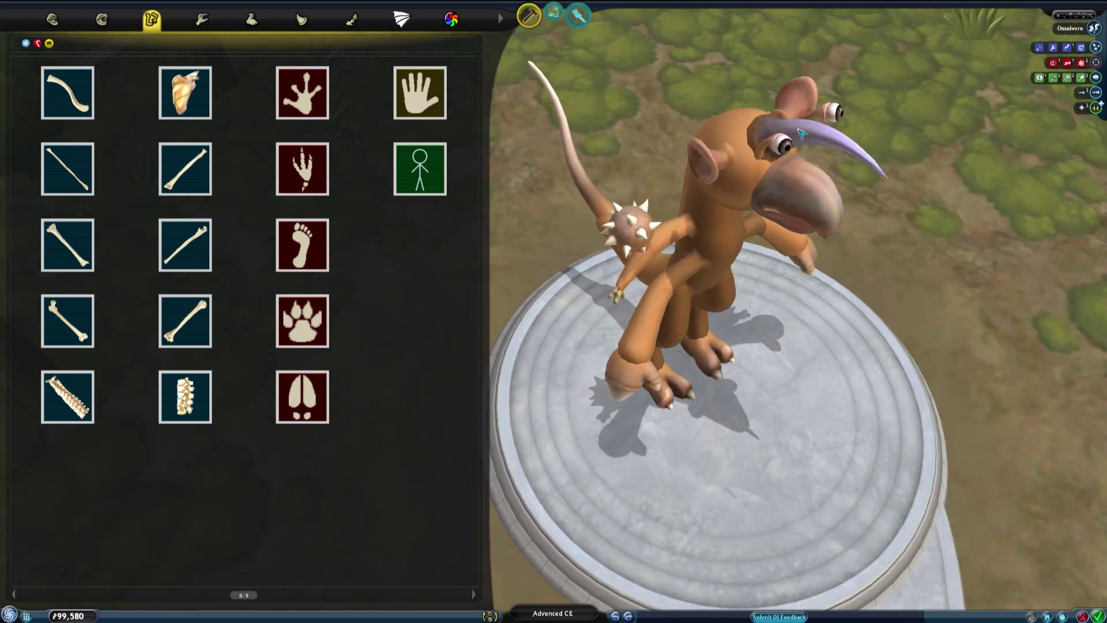
- Move the horn from the forehead to the back of the creature's head and tilt it backward
middle_click_drag(801, 134, 709, 193)
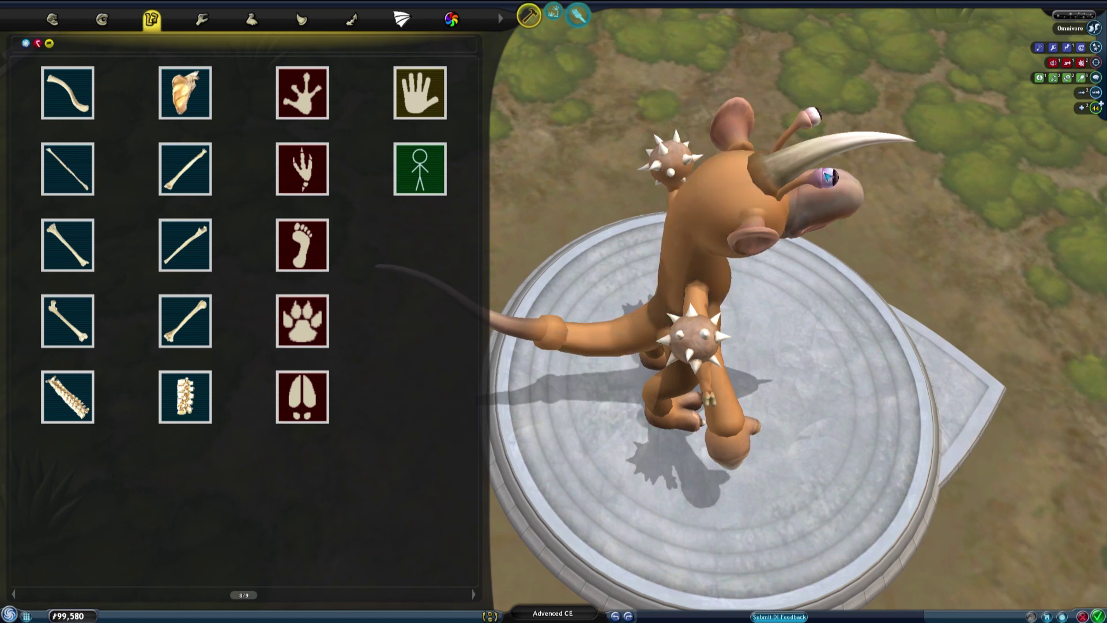
left_click_drag(807, 150, 690, 207)
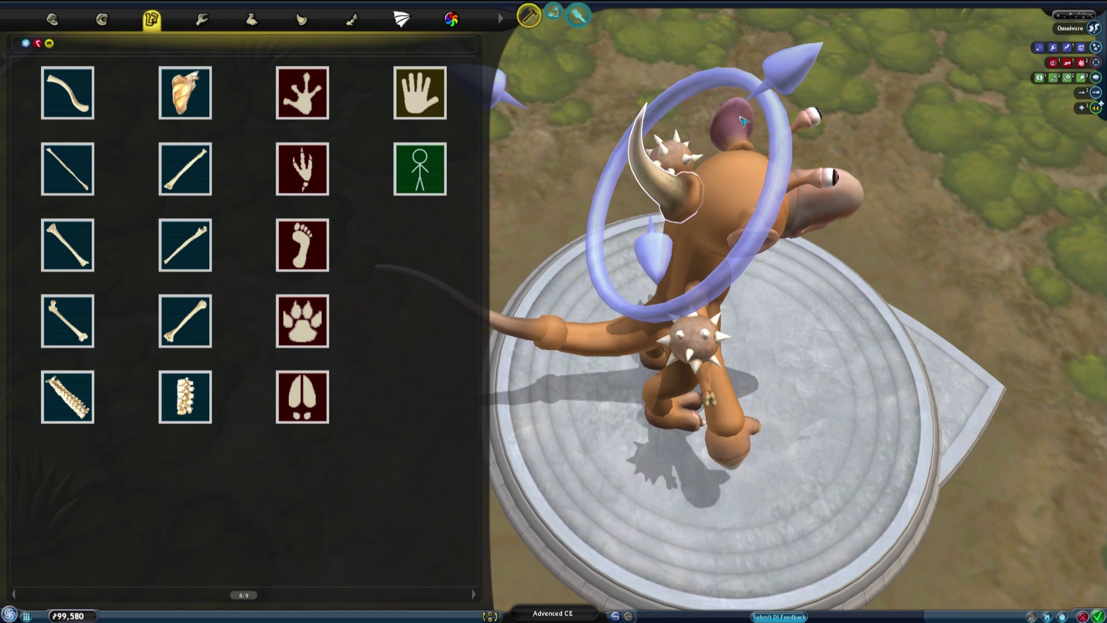
left_click_drag(775, 80, 704, 81)
middle_click_drag(727, 183, 766, 171)
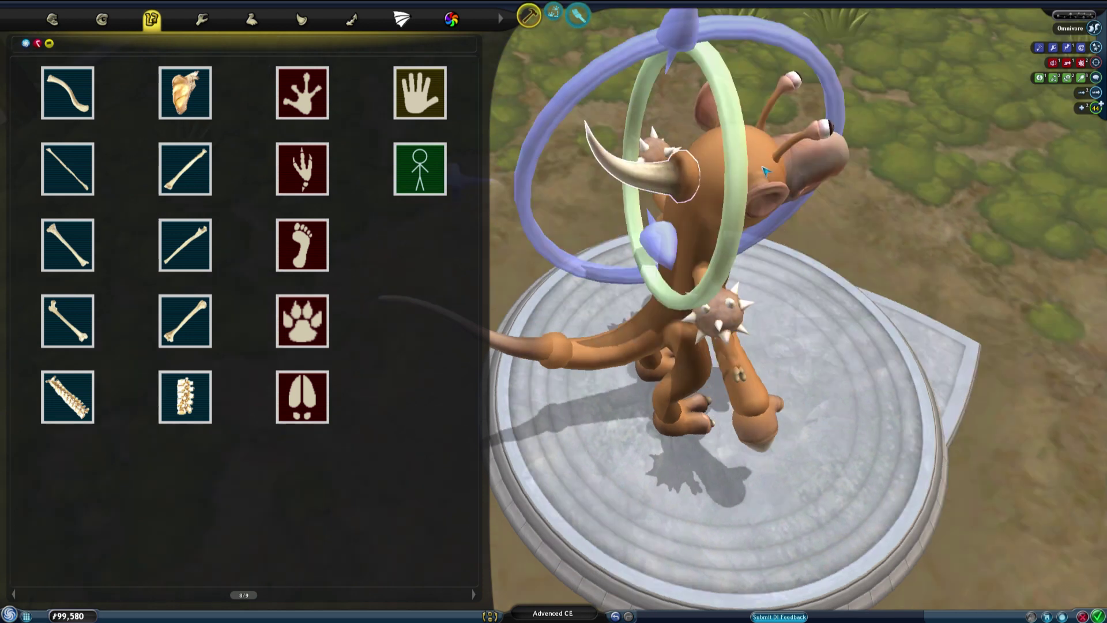
- Rotate the horn so it curves backward and downward behind the head, and enlarge it
right_click_drag(766, 170, 640, 159)
left_click_drag(640, 159, 633, 190)
middle_click_drag(633, 190, 577, 173)
scroll(605, 162, "up", 4)
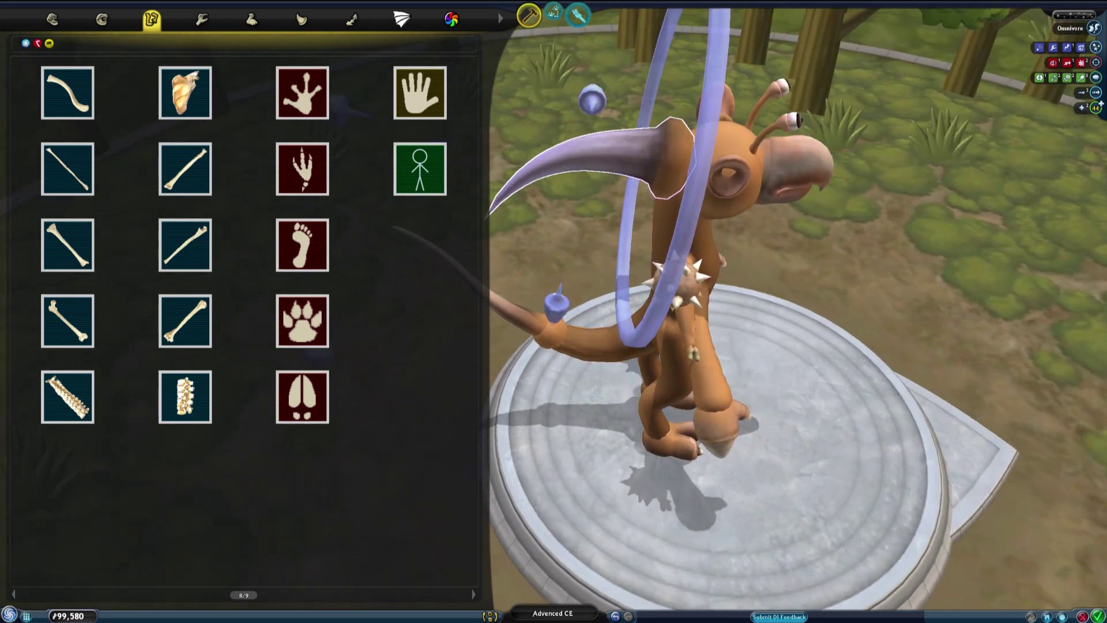
middle_click_drag(681, 135, 681, 168)
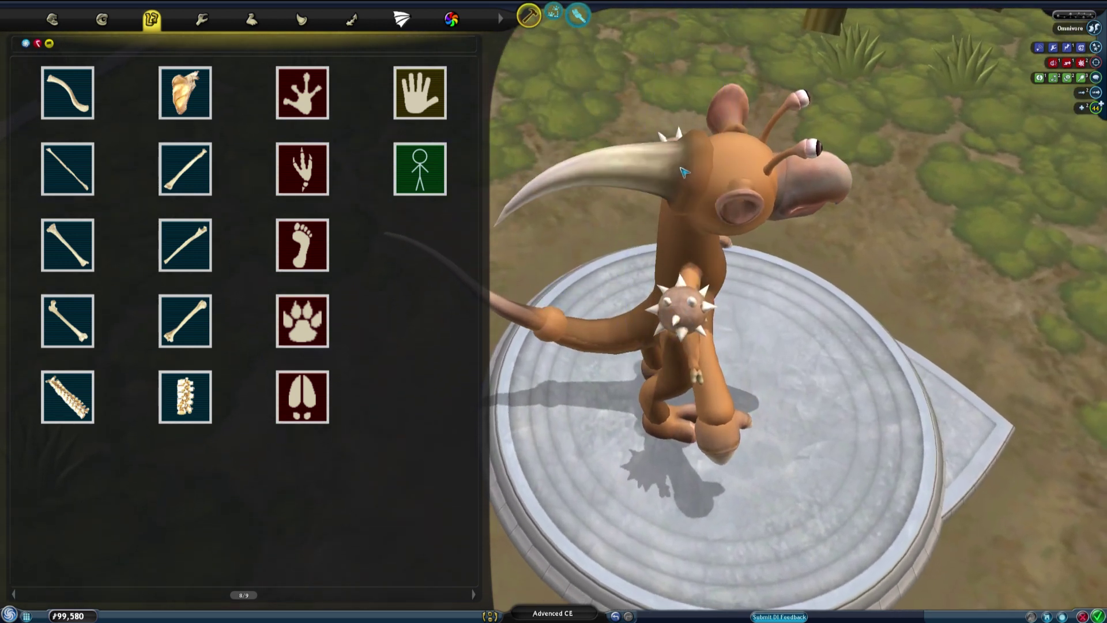
- Sink the horn's base deeper into the back of the head and enlarge the horn slightly
left_click_drag(684, 172, 704, 173)
right_click_drag(704, 173, 715, 159)
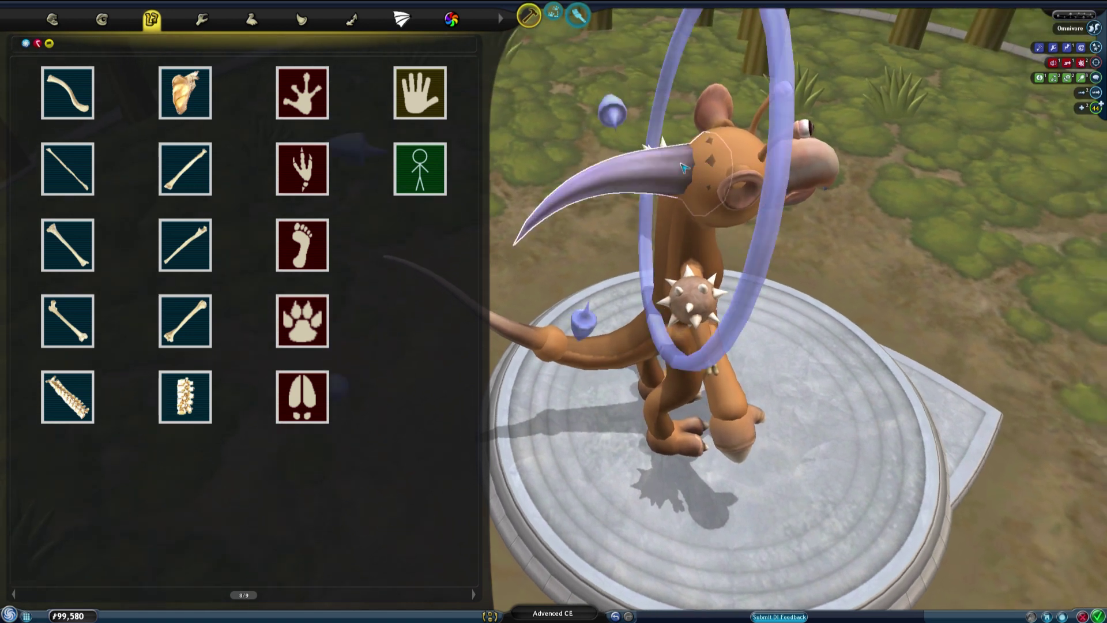
scroll(715, 162, "up", 3)
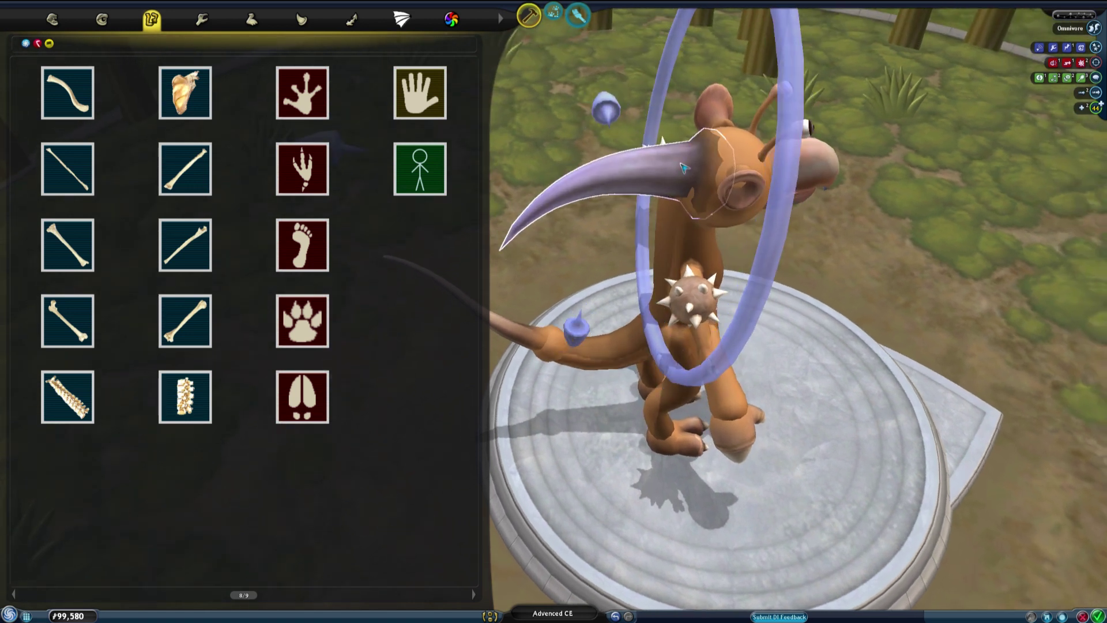
left_click_drag(685, 160, 685, 162)
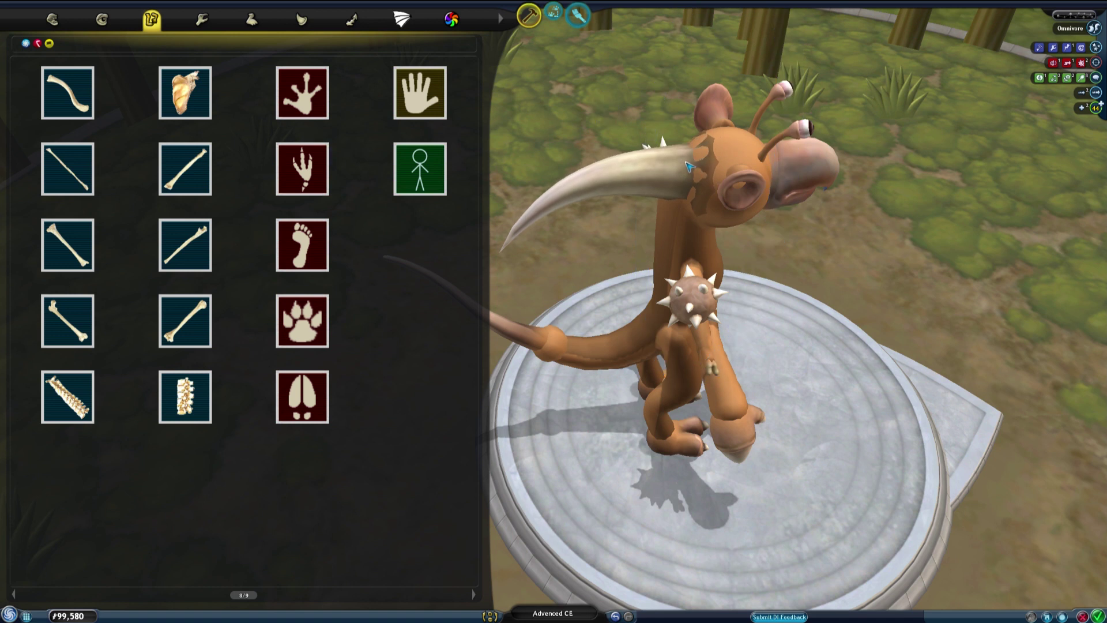
left_click(684, 170)
- Push the mouth back into the face so the snout protrudes less from the head
left_click_drag(957, 407, 843, 316)
mouse_move(1068, 65)
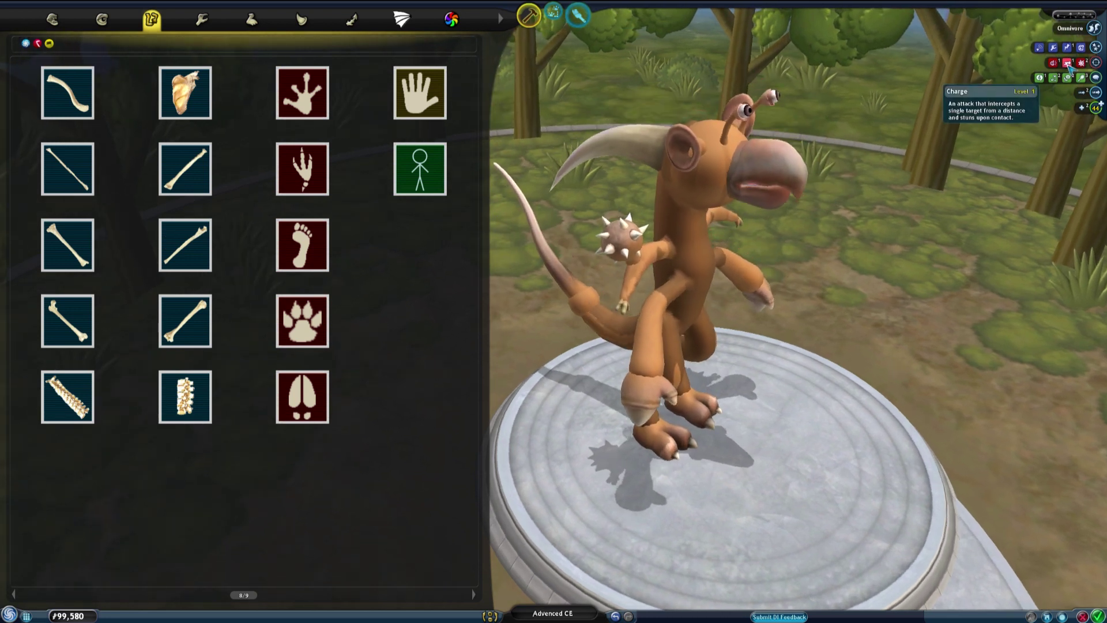
left_click_drag(824, 86, 800, 167)
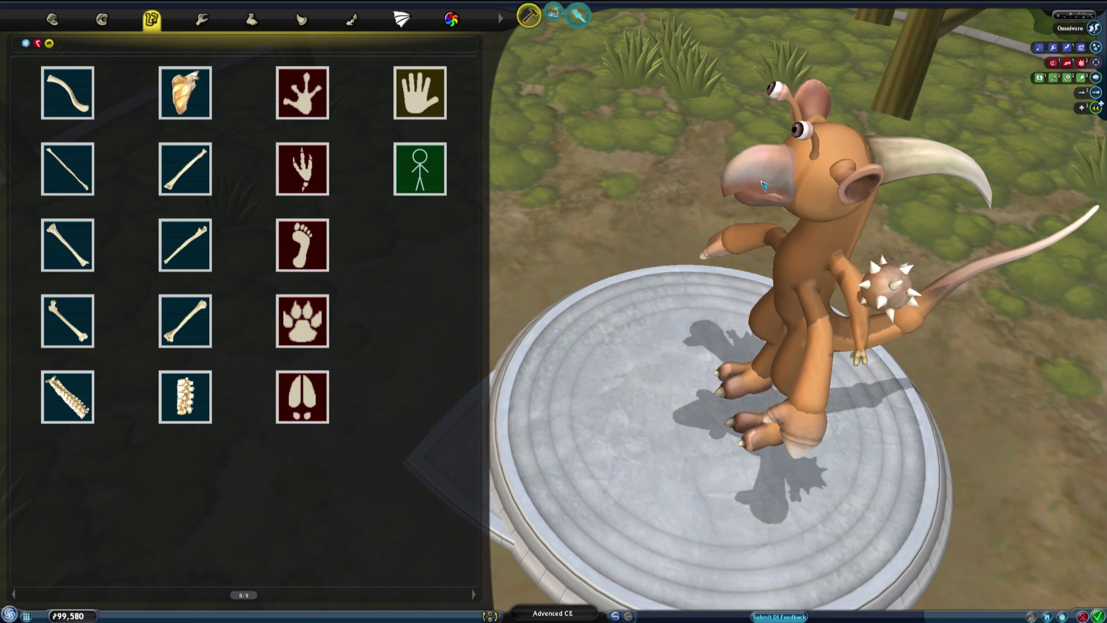
middle_click_drag(770, 186, 751, 202)
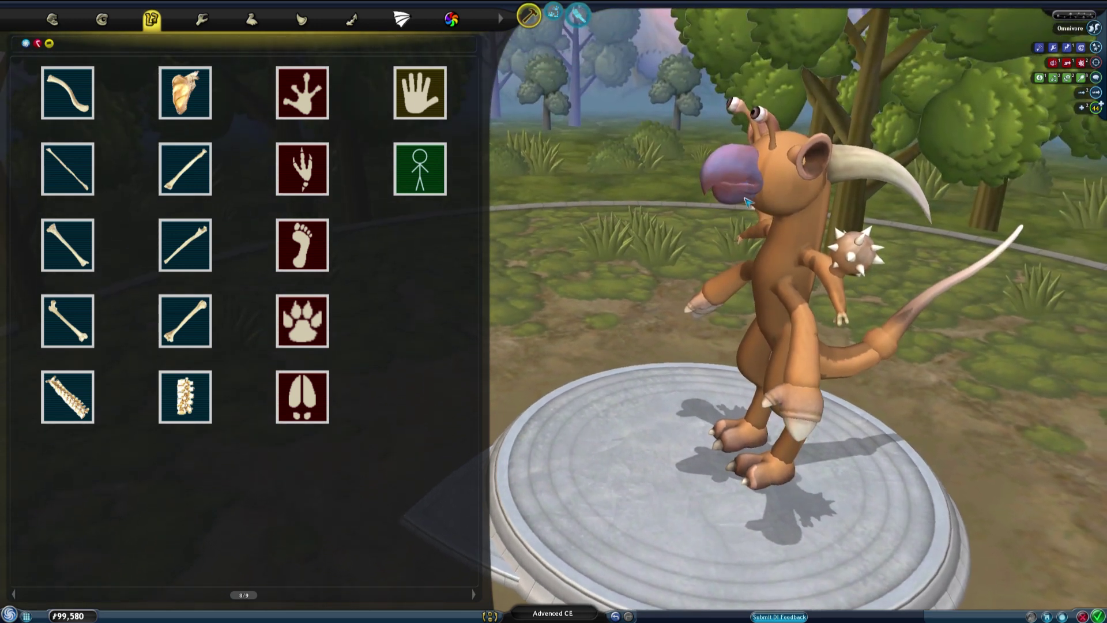
right_click_drag(750, 191, 762, 190)
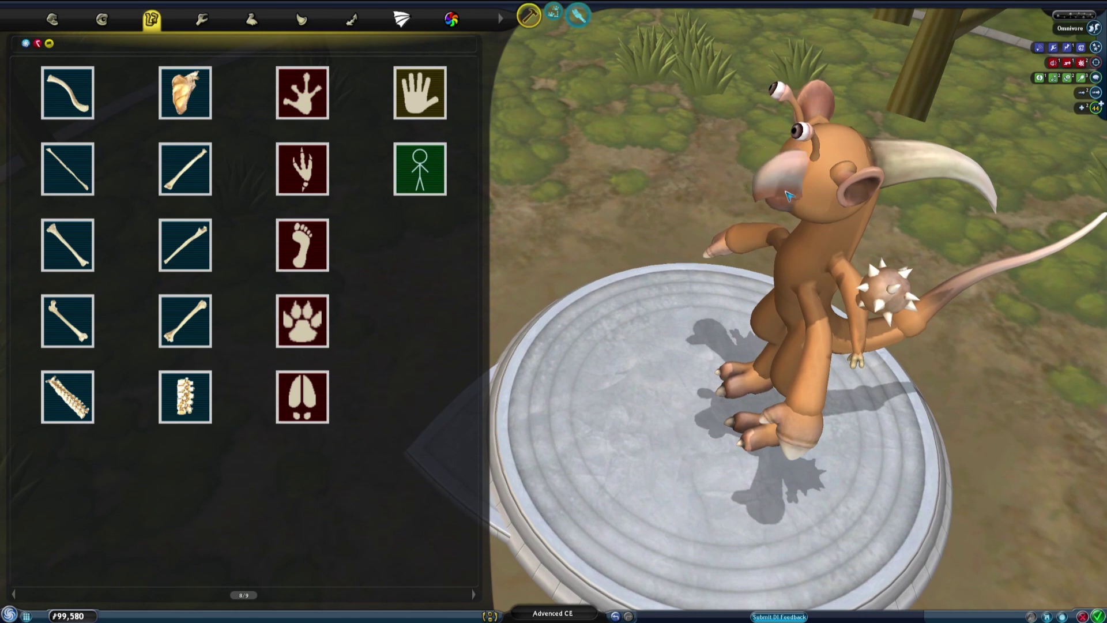
left_click(783, 189)
middle_click_drag(782, 189, 868, 228)
- Shrink the spiked ball on the upper arm and move it inside the forearm
left_click_drag(887, 241, 594, 98)
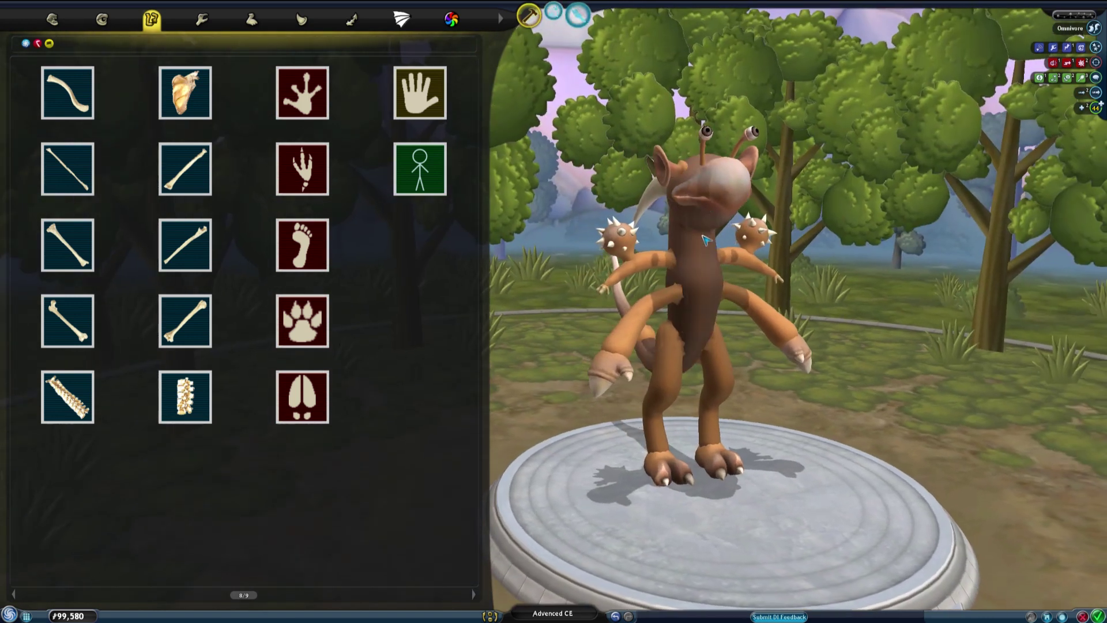
left_click_drag(845, 212, 871, 259)
mouse_move(1039, 51)
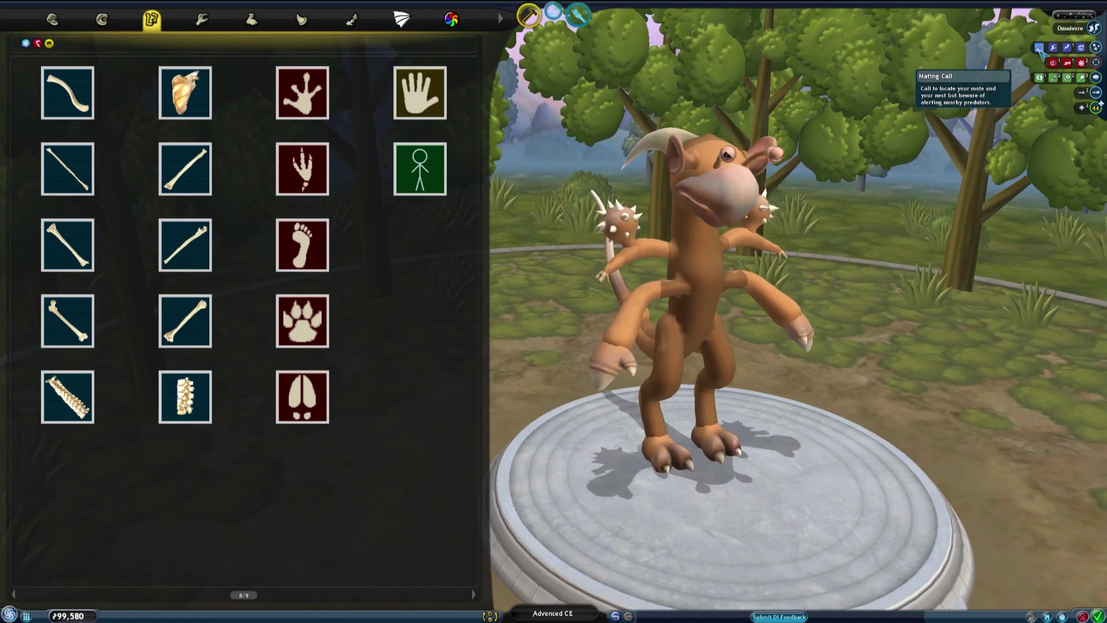
left_click_drag(917, 143, 924, 206)
right_click_drag(923, 204, 710, 170)
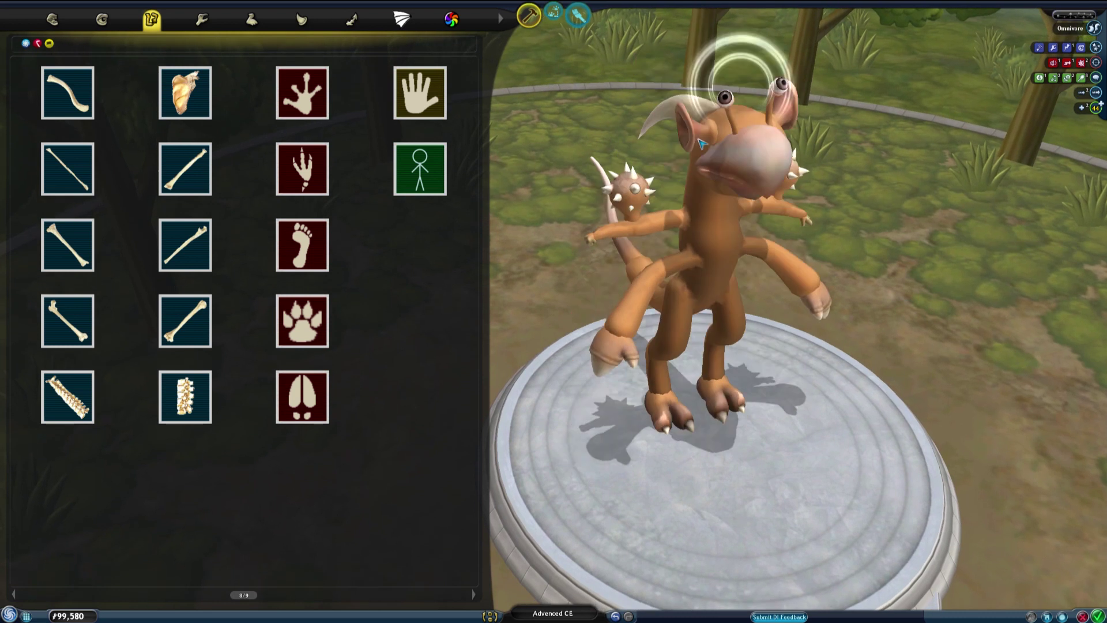
left_click(641, 214)
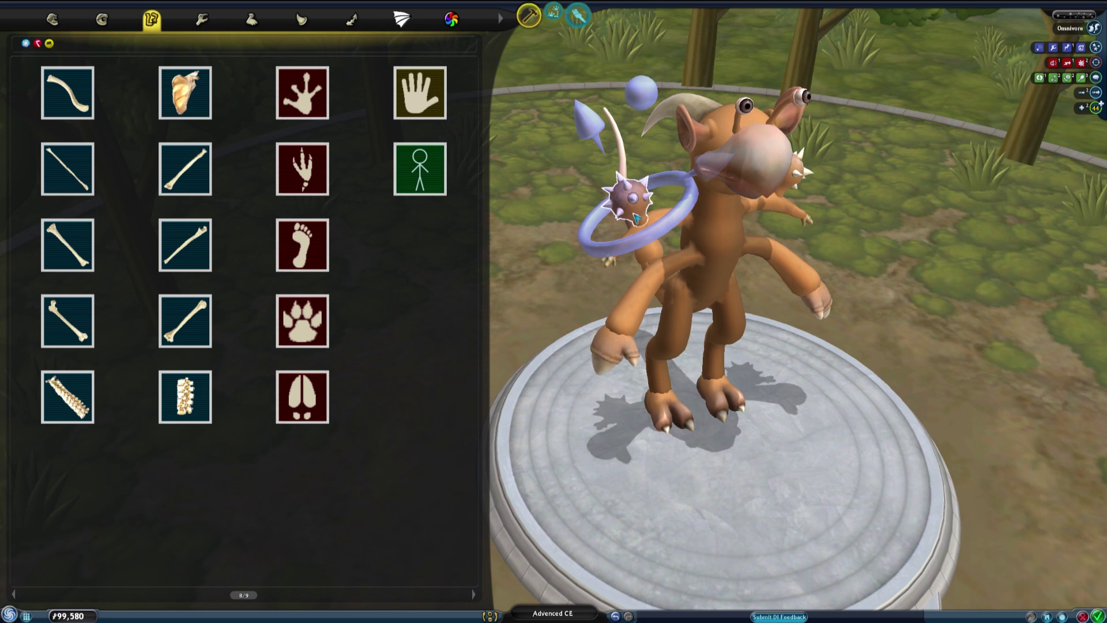
scroll(644, 207, "down", 5)
mouse_move(644, 207)
middle_mouse_down()
mouse_move(639, 251)
mouse_move(634, 220)
middle_mouse_up()
- Tuck the upper arm's small hand inside the rounded end of the forearm and adjust its rotation
right_click_drag(634, 221, 620, 291)
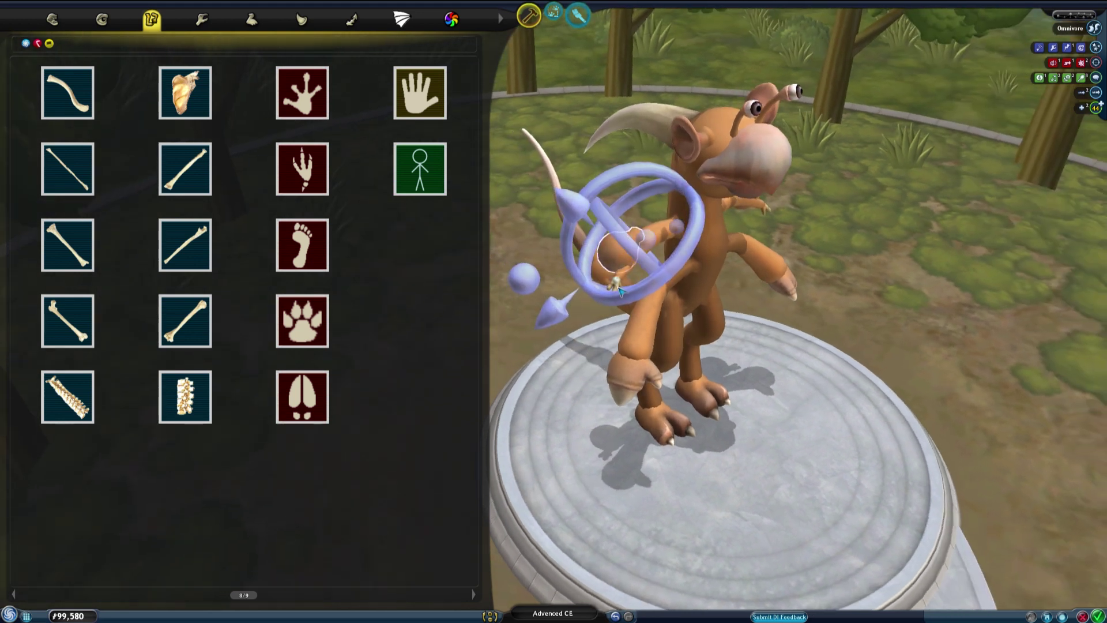
left_click_drag(616, 293, 667, 301)
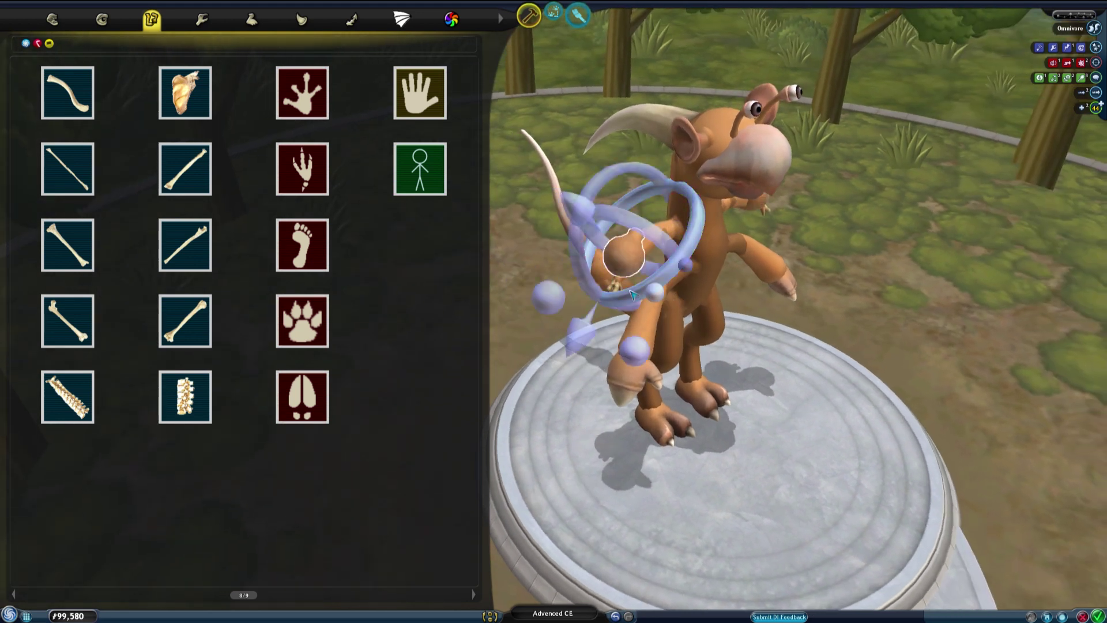
middle_click_drag(666, 301, 580, 306)
left_click_drag(531, 320, 524, 328)
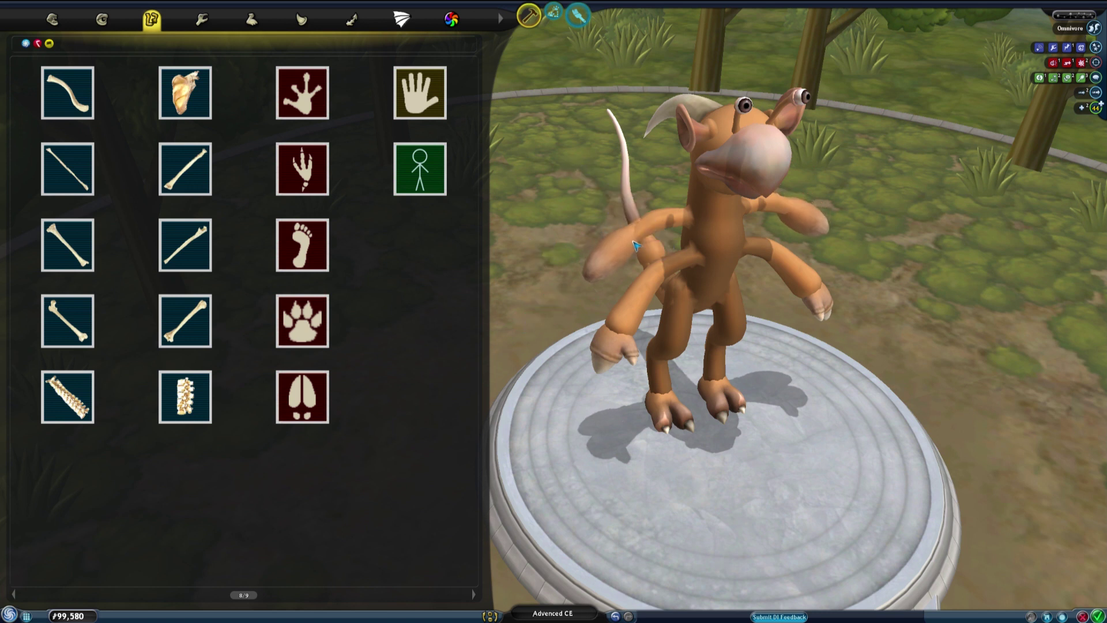
right_click_drag(638, 245, 674, 317)
key("Tab")
left_click_drag(681, 320, 684, 322)
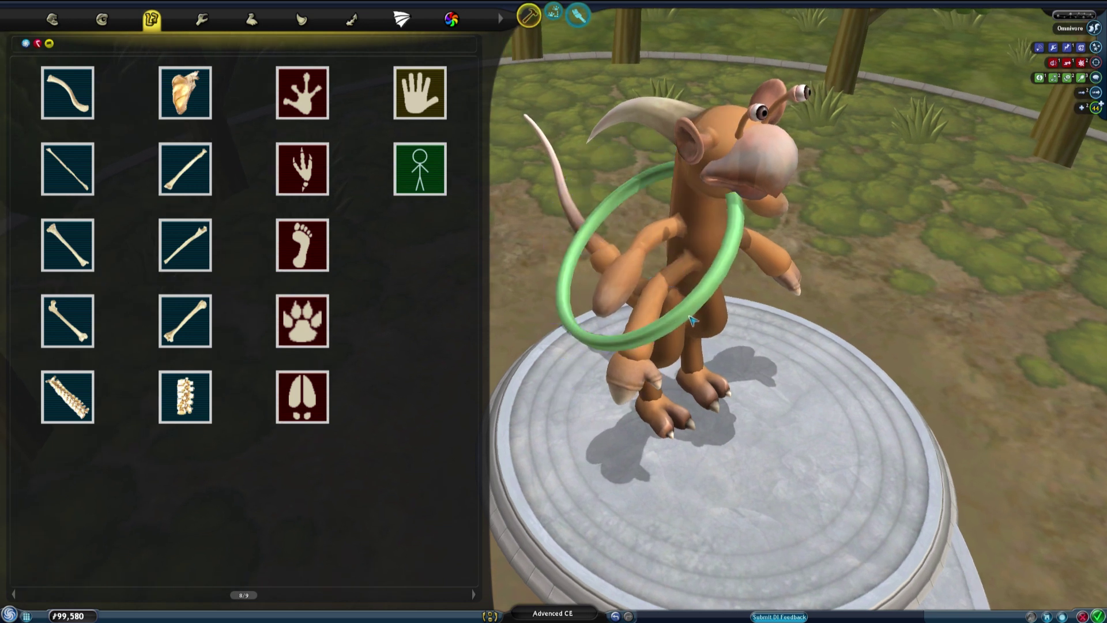
right_click_drag(888, 407, 732, 300)
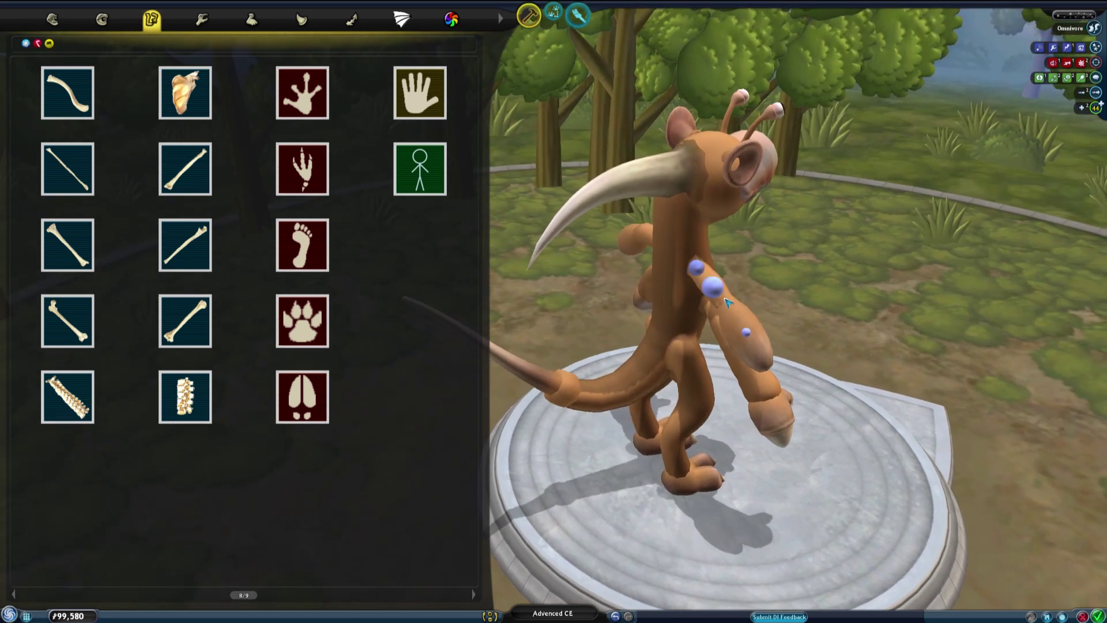
- Adjust the size and rotation of the clawed hands on the lower arms
right_click_drag(723, 296, 715, 316)
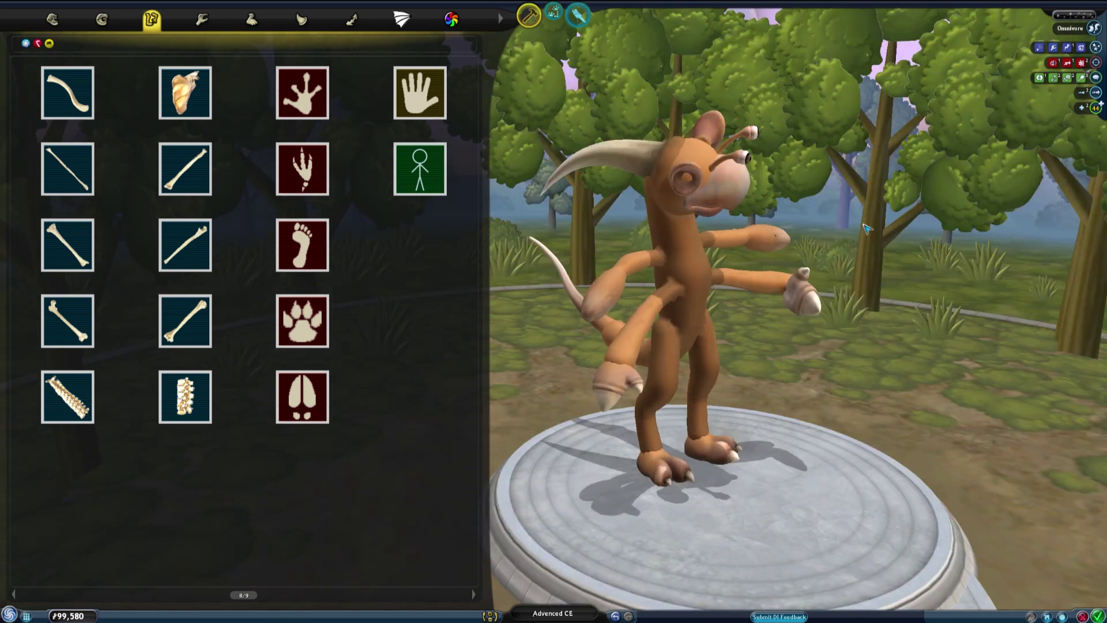
mouse_move(641, 258)
right_mouse_down()
mouse_move(620, 275)
mouse_move(635, 267)
mouse_move(824, 340)
right_mouse_up()
scroll(617, 271, "up", 1)
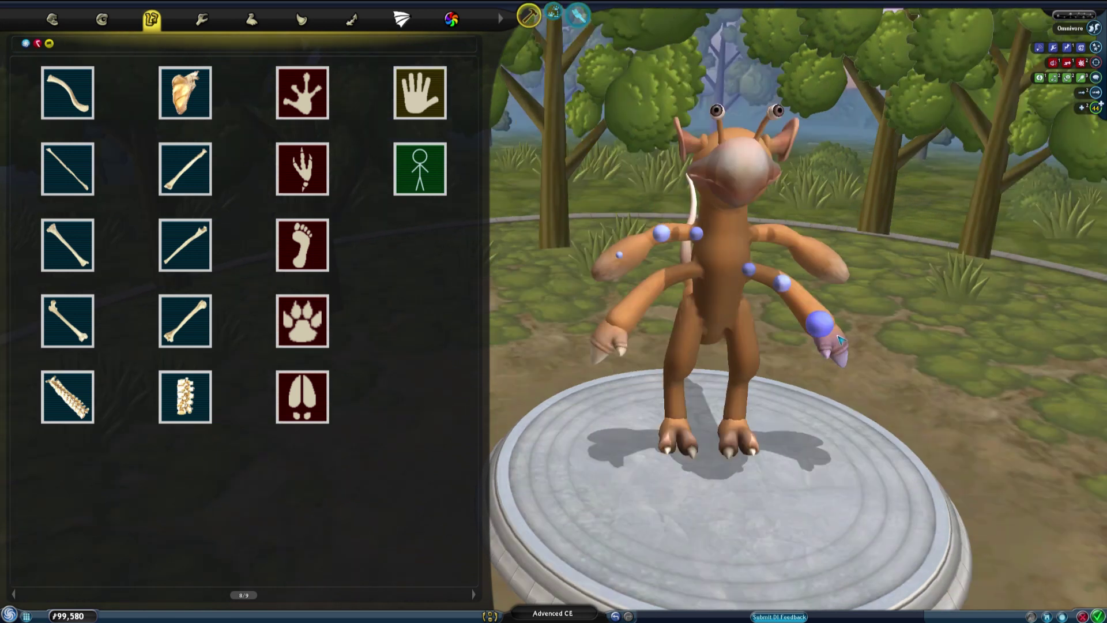
mouse_move(849, 350)
right_mouse_down()
mouse_move(835, 361)
mouse_move(864, 385)
mouse_move(853, 396)
mouse_move(838, 357)
right_mouse_up()
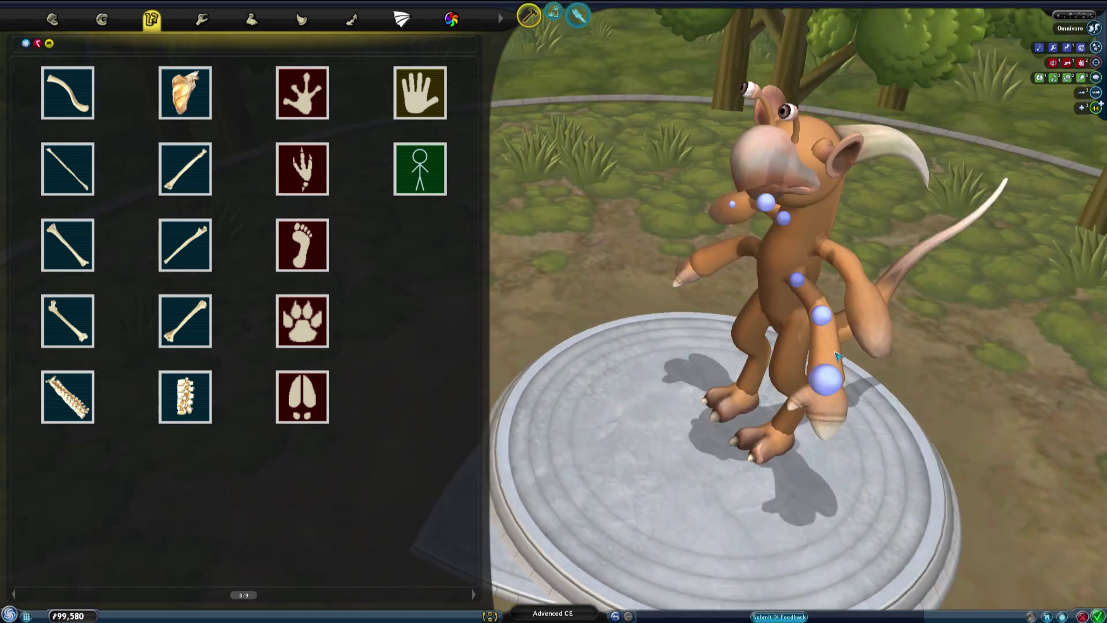
left_click(839, 418)
scroll(839, 411, "up", 3)
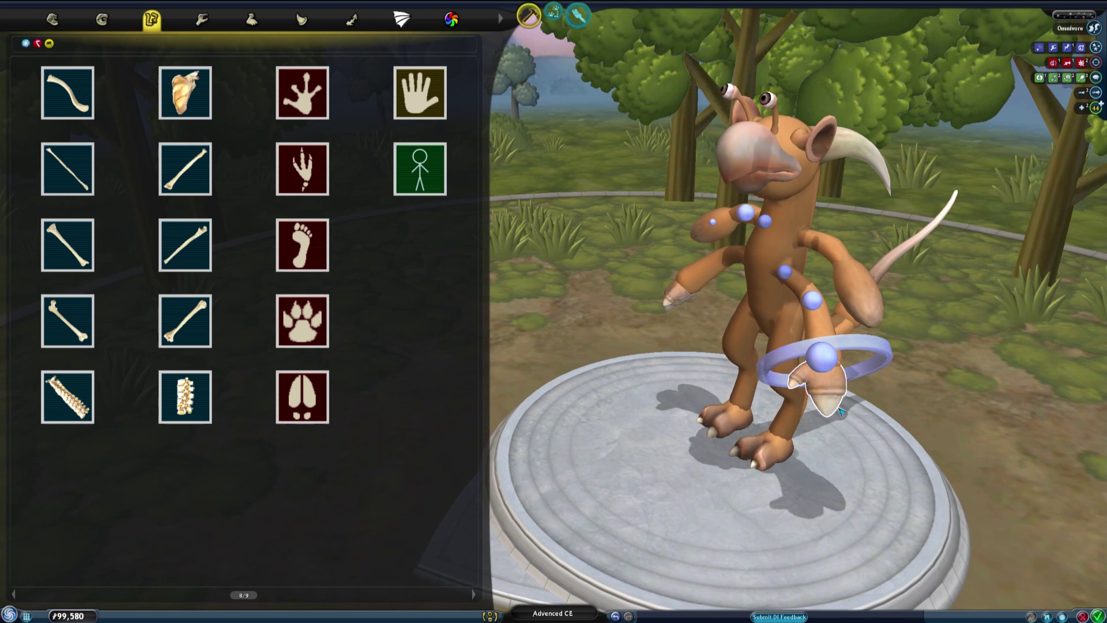
left_click(840, 404)
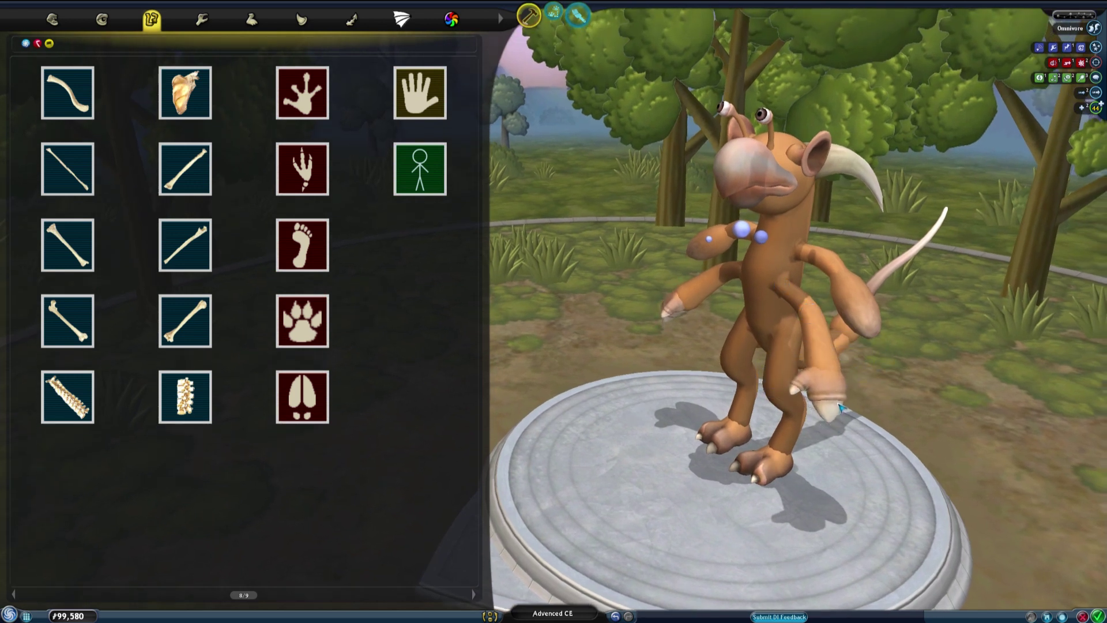
left_click(840, 407)
left_click_drag(865, 411, 898, 396)
key("Tab")
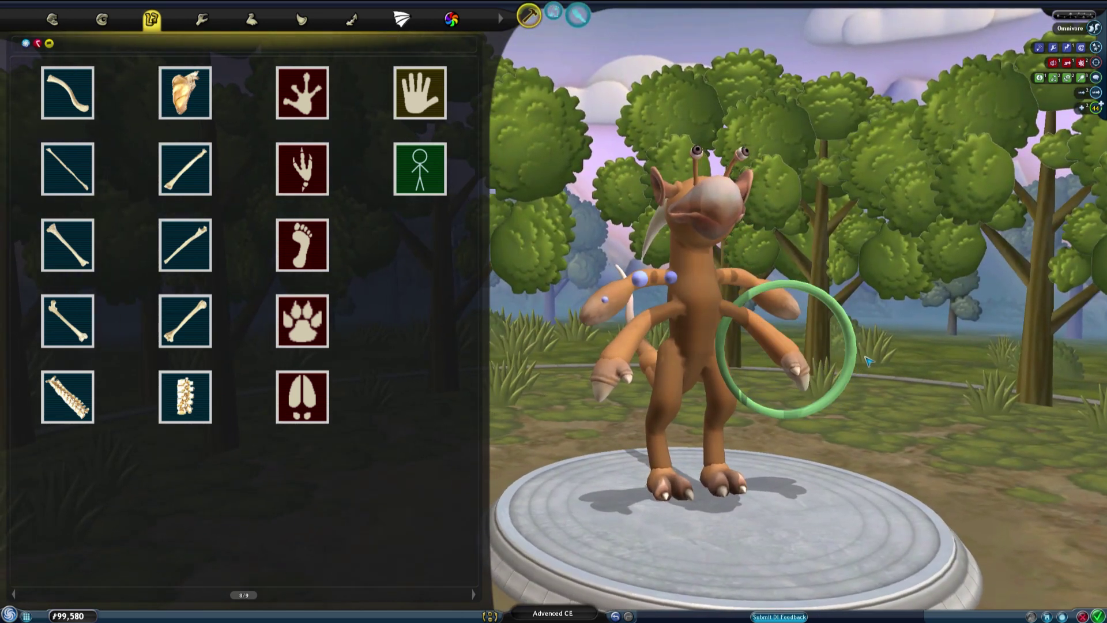
- Shift the feet slightly forward at the ends of the legs
mouse_move(758, 353)
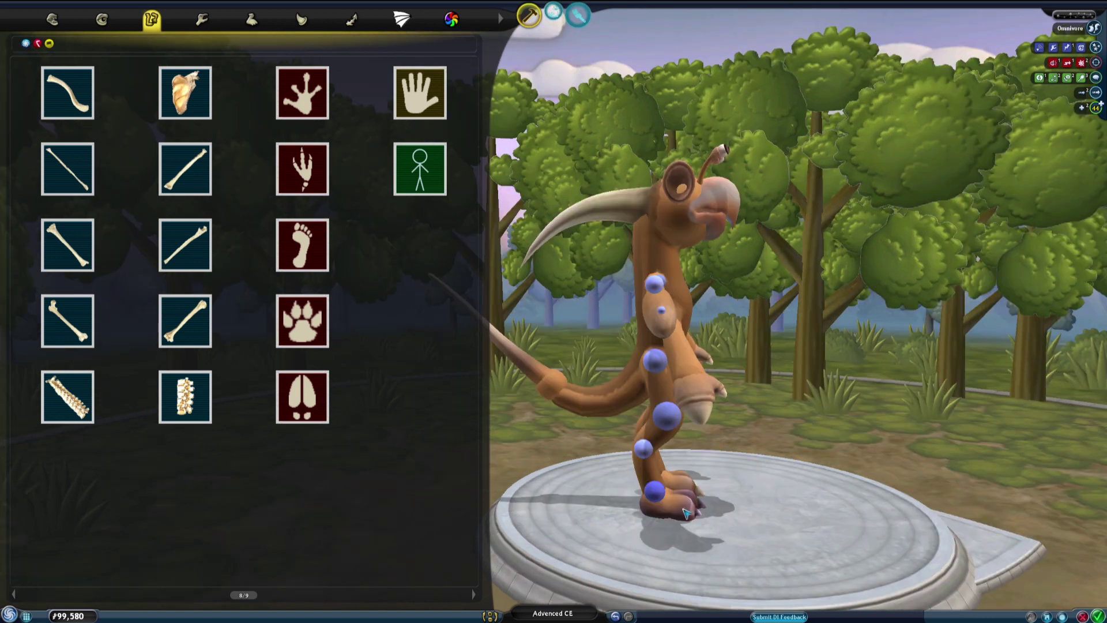
middle_click_drag(686, 514, 705, 499)
mouse_move(711, 513)
right_mouse_down()
mouse_move(686, 513)
mouse_move(690, 505)
right_mouse_up()
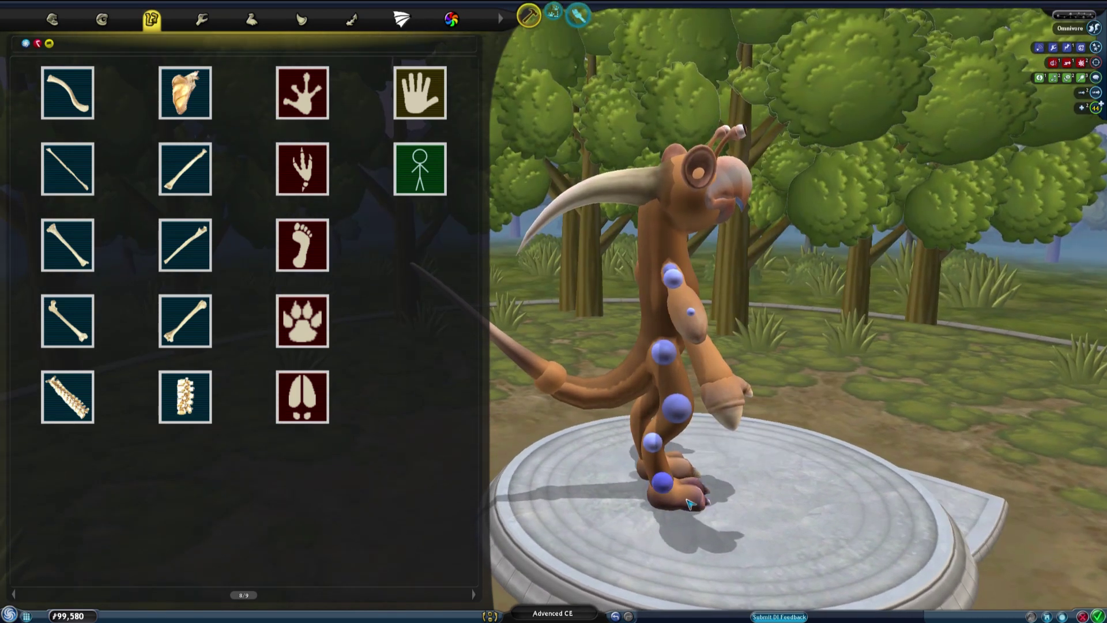
left_click_drag(694, 507, 699, 508)
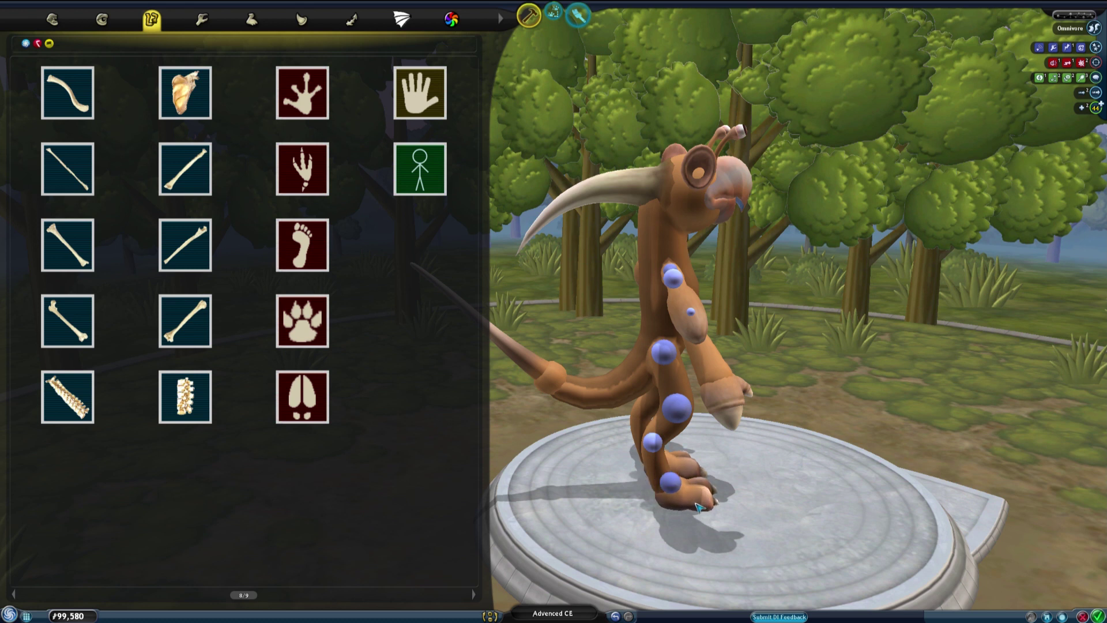
mouse_move(697, 508)
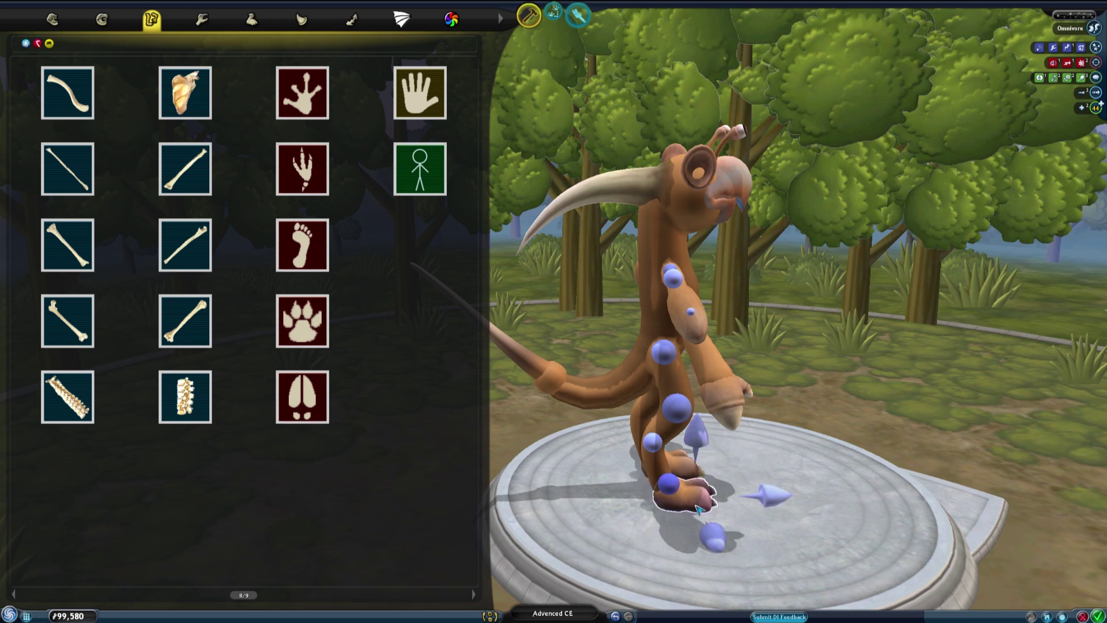
left_click_drag(696, 503, 696, 501)
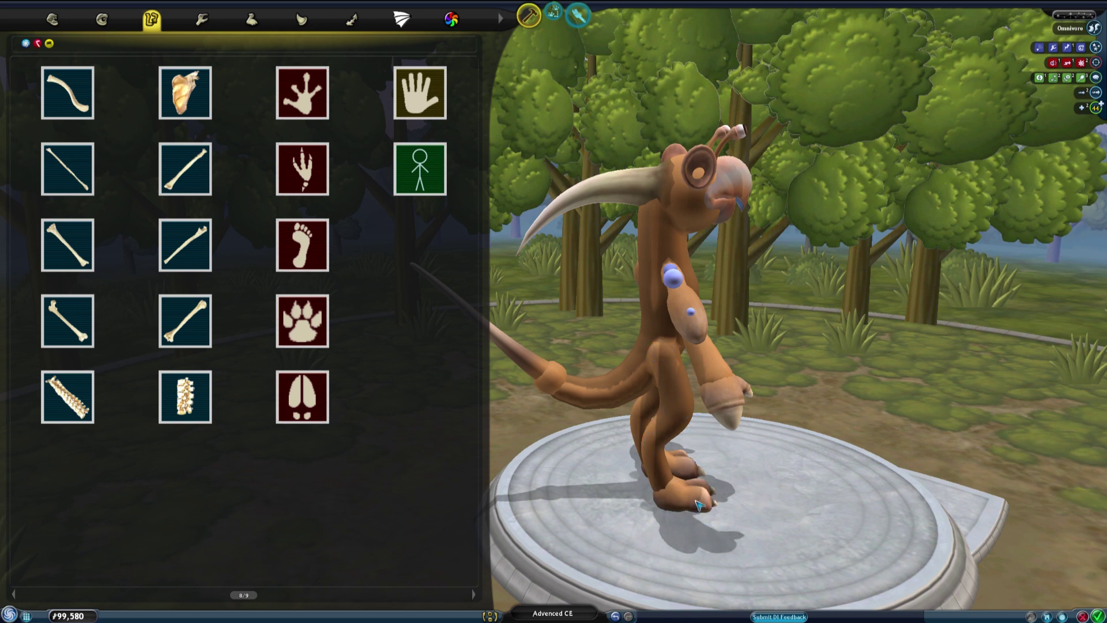
mouse_move(680, 512)
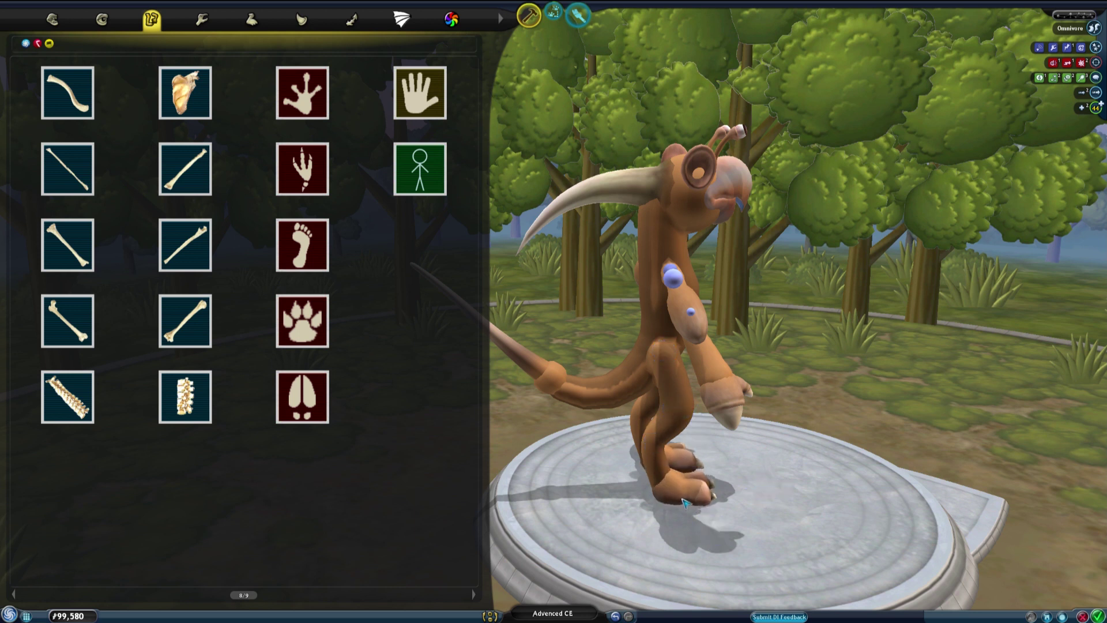
left_click_drag(817, 495, 629, 515)
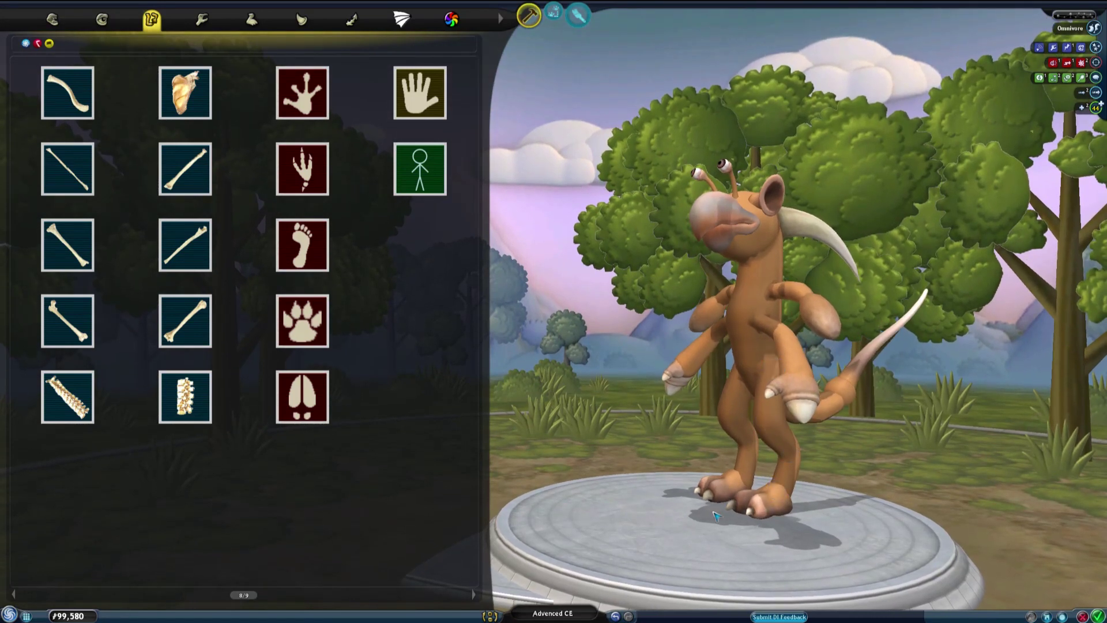
left_click_drag(788, 527, 672, 440)
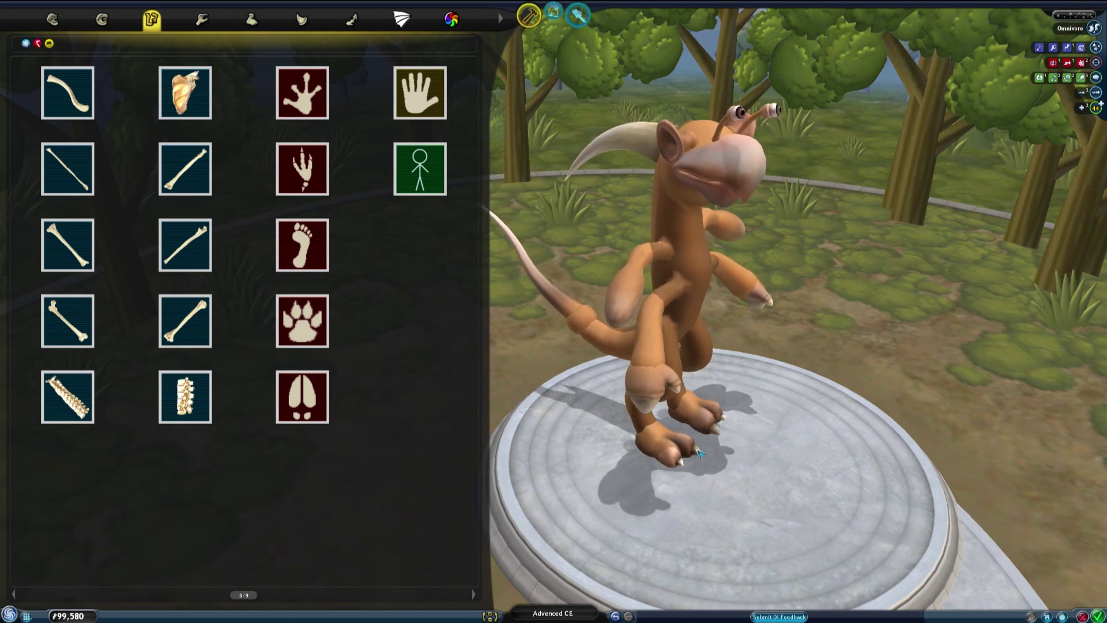
- Try detaching a foot from its leg and placing it in front of the creature, and undo the change
mouse_move(684, 440)
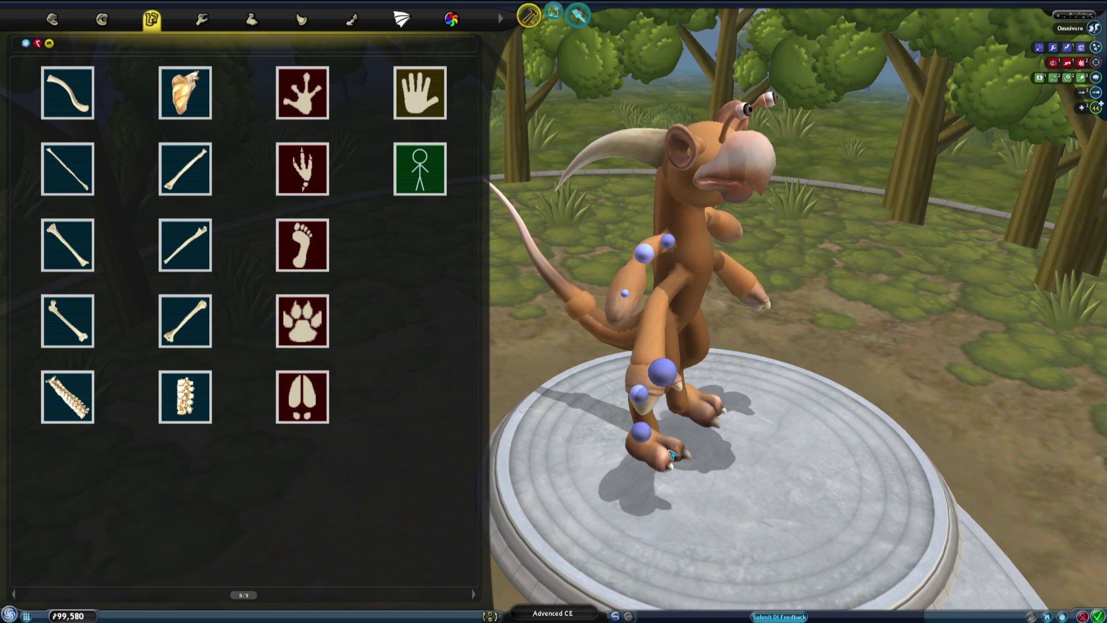
left_click_drag(677, 458, 671, 481)
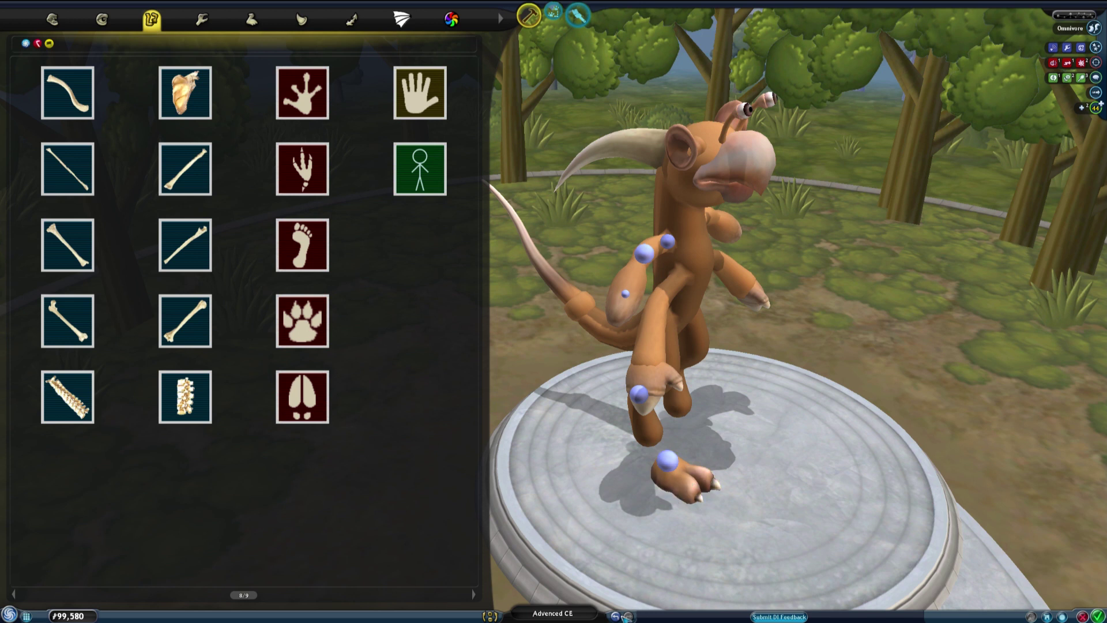
left_click(616, 616)
left_click(628, 616)
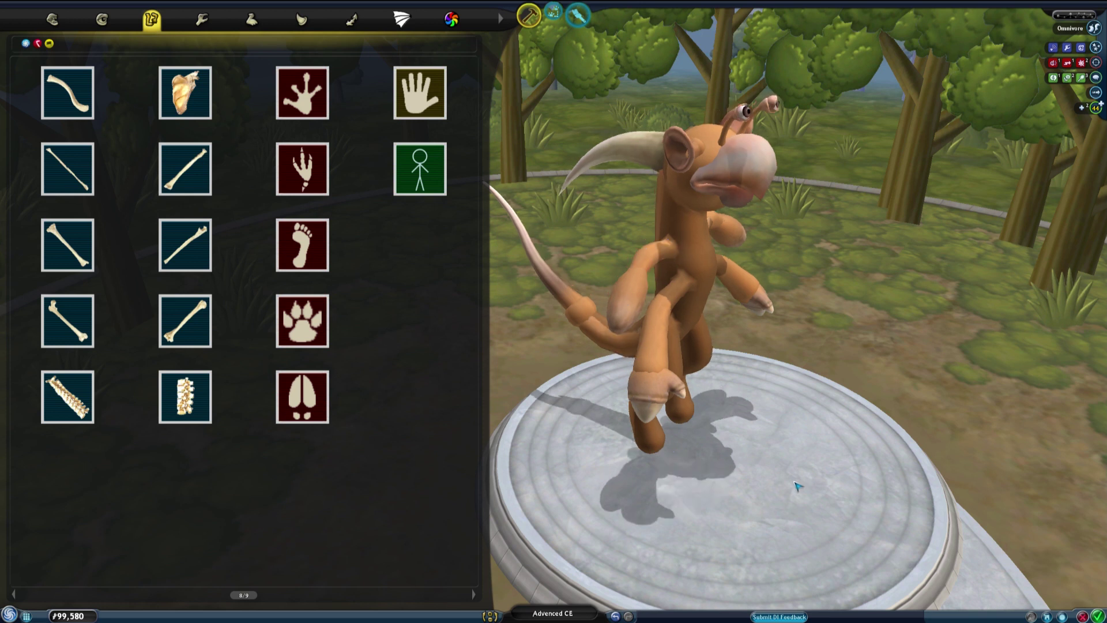
mouse_move(654, 442)
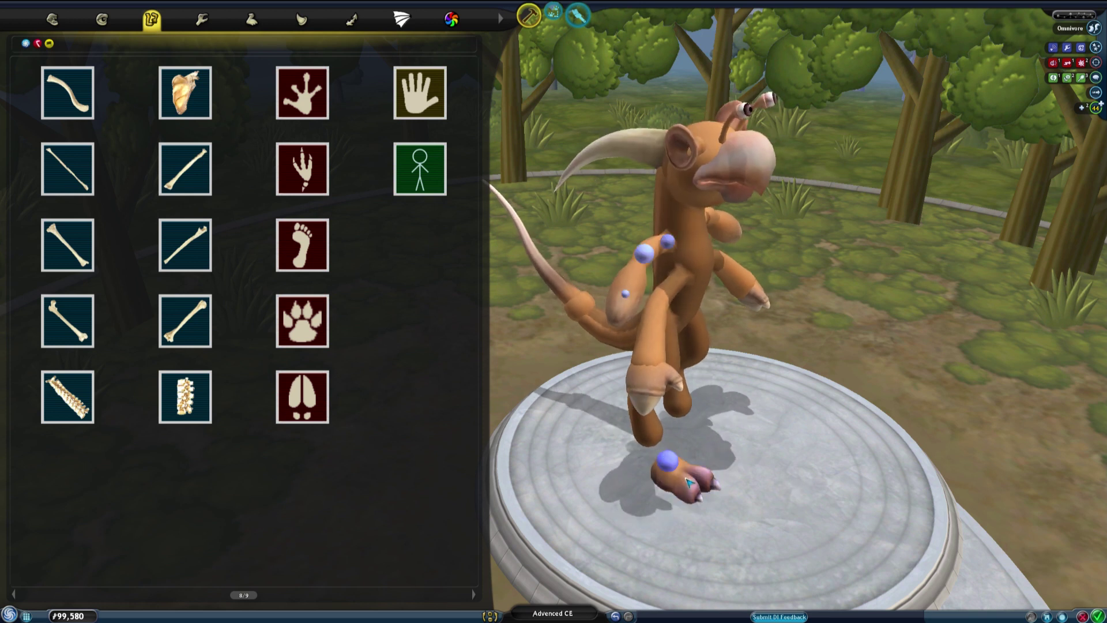
key("ctrl+y")
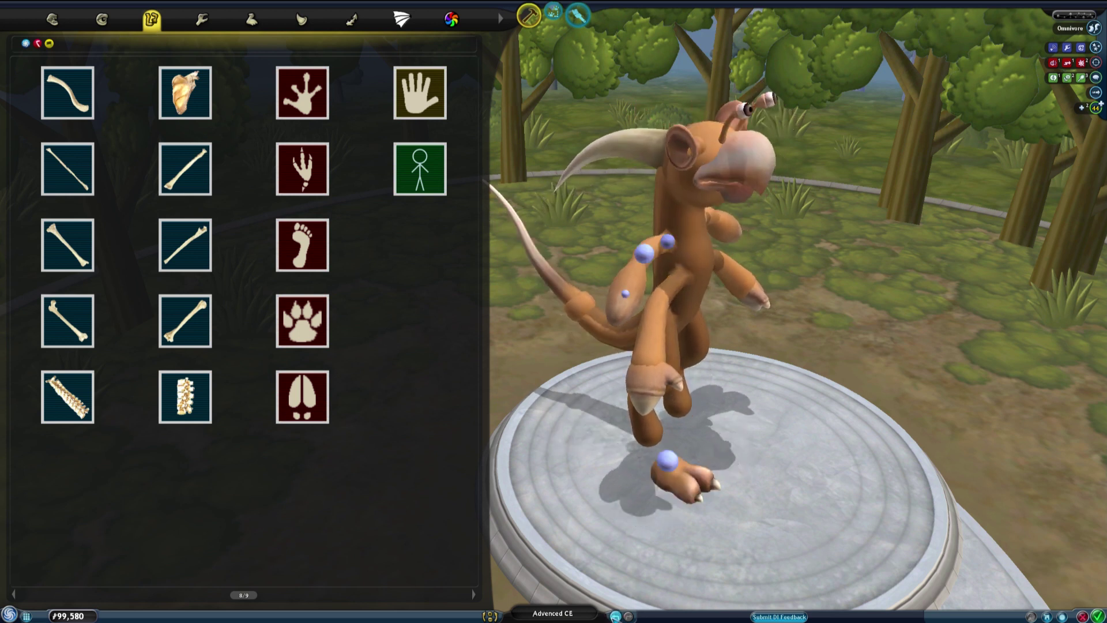
left_click(615, 615)
- Adjust the size of the ears and turn them upward on the head, and undo the last oversized enlargement
left_click_drag(794, 432, 774, 408)
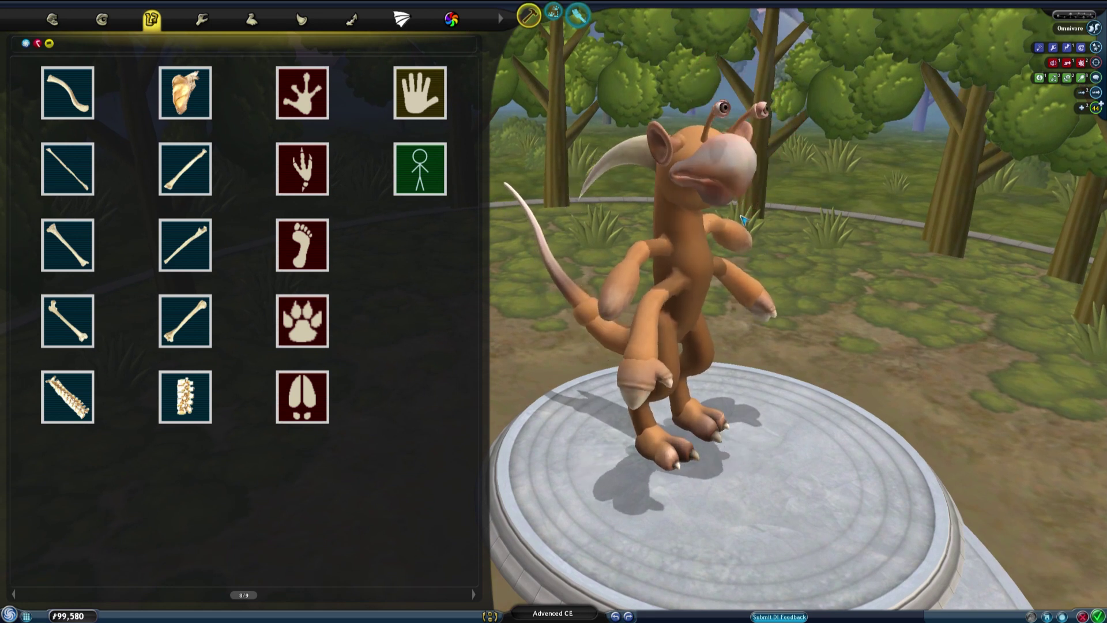
left_click_drag(743, 218, 726, 63)
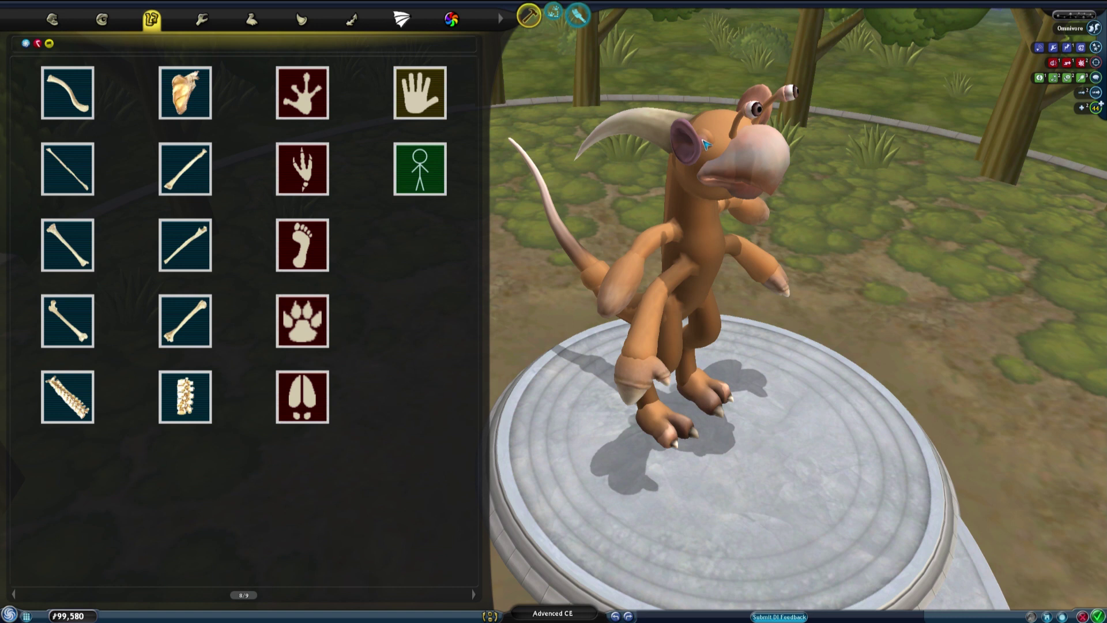
scroll(704, 142, "up", 6)
scroll(704, 142, "down", 2)
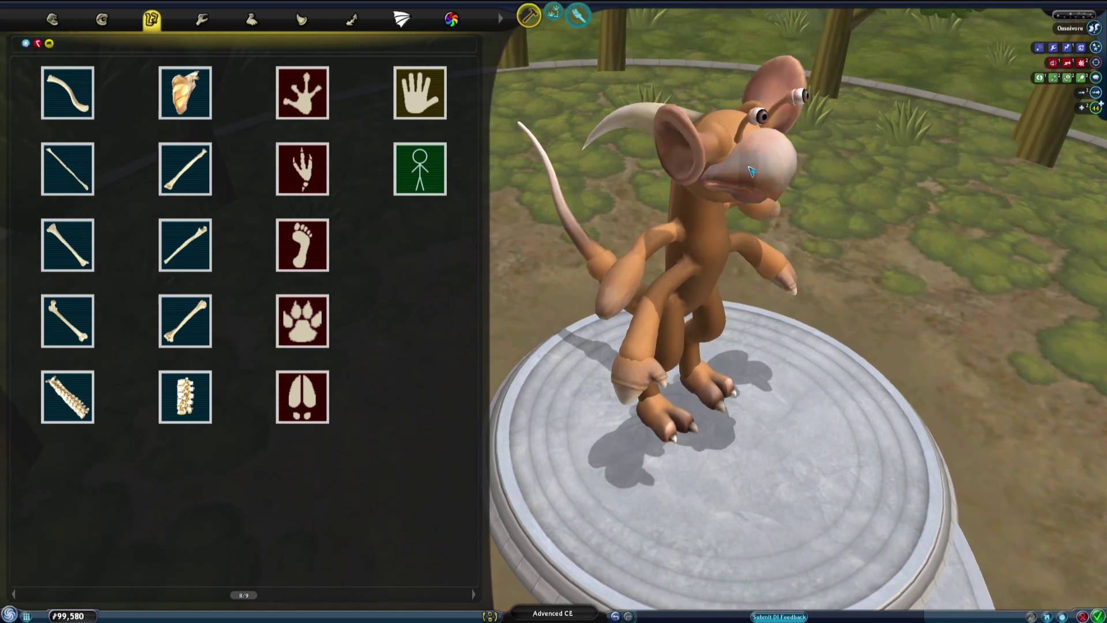
scroll(709, 135, "up", 5)
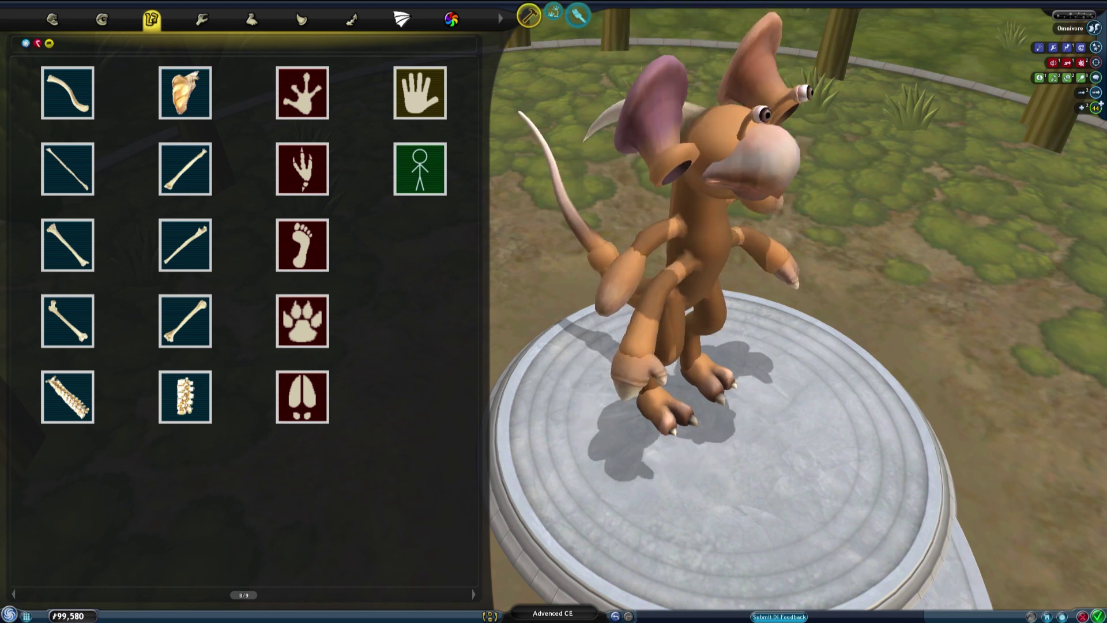
scroll(668, 147, "down", 6)
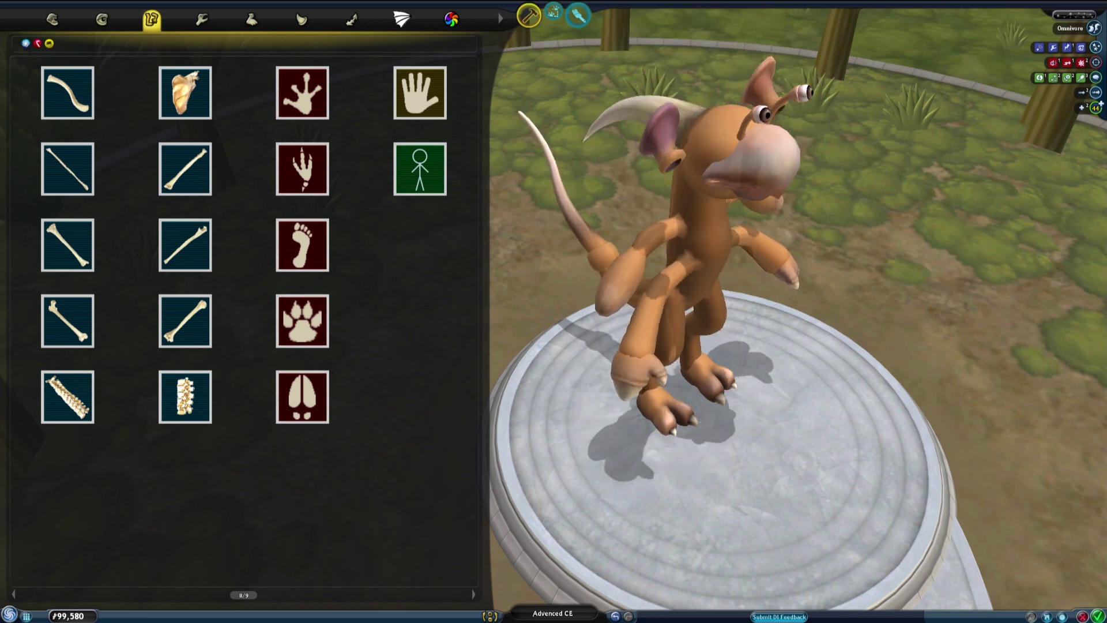
scroll(670, 167, "up", 10)
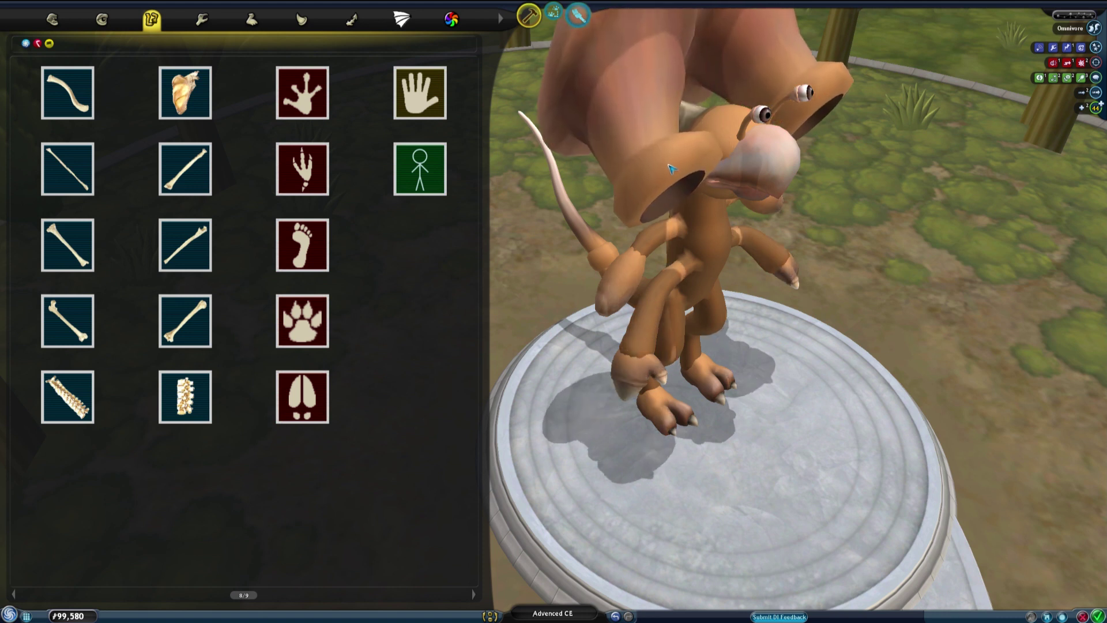
key("ctrl+z")
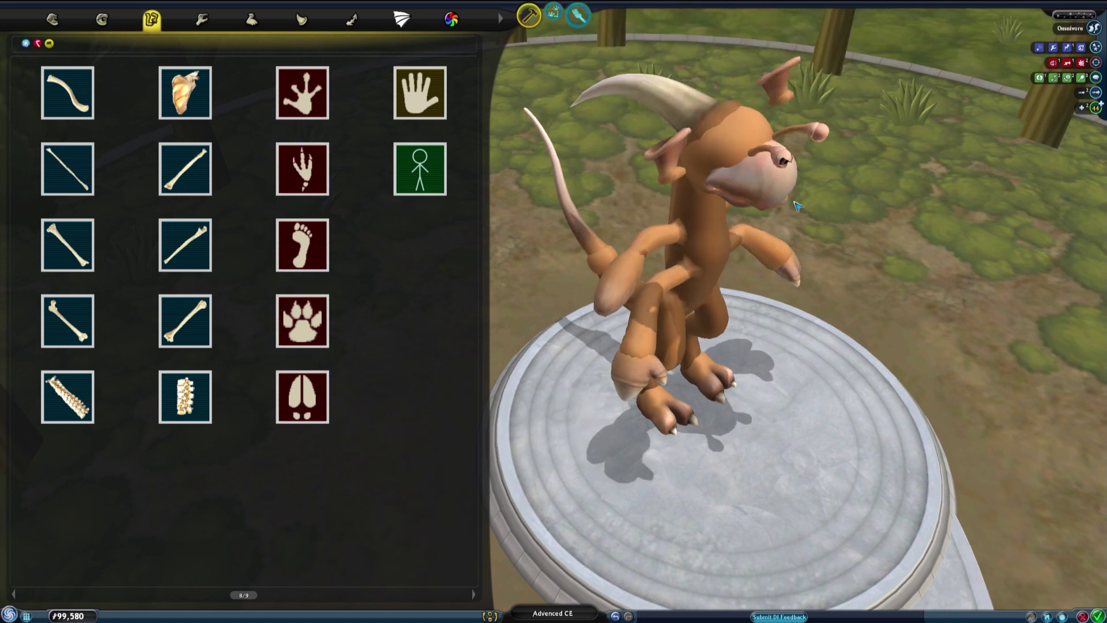